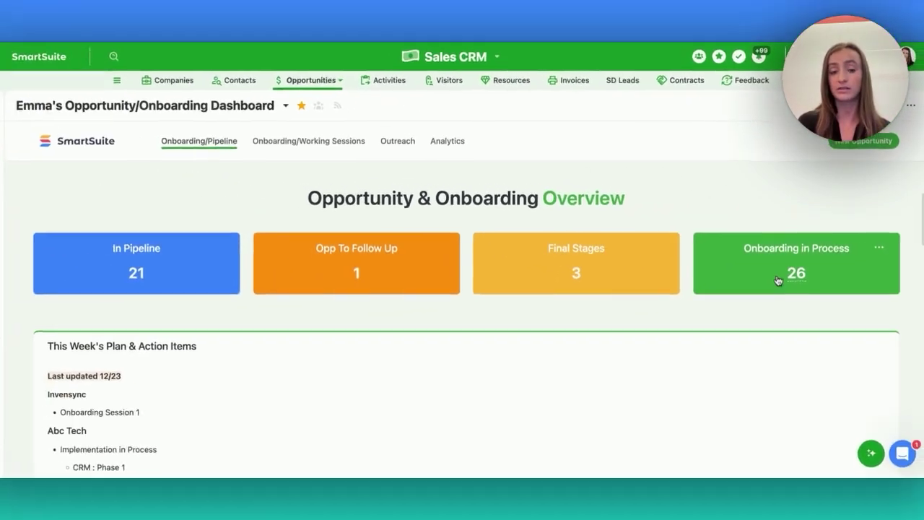
- Scroll the dashboard down to the pipeline counts for Discovery, Building Champions, Proposal and Active Onboards
scroll(655, 353, down, 3)
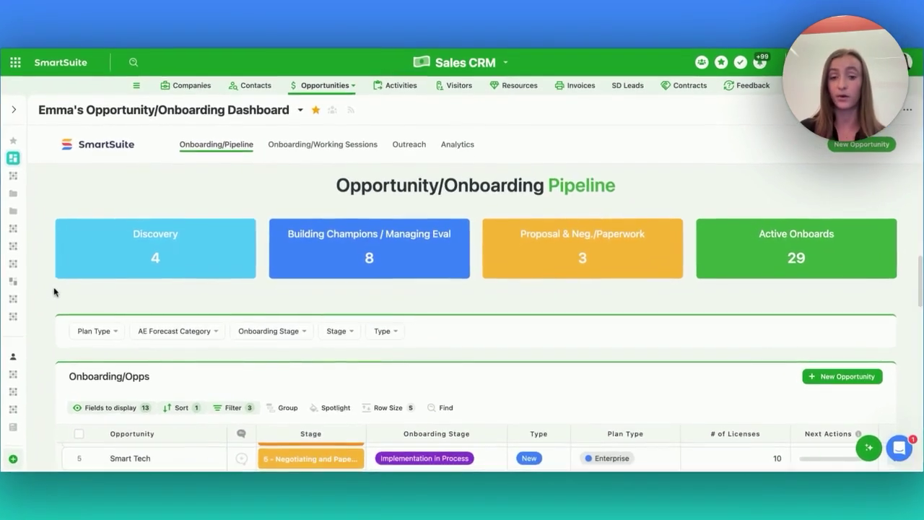
- Open the Tech Solutions opportunity record from the Onboarding/Opps table
scroll(53, 291, down, 2)
scroll(53, 291, down, 2)
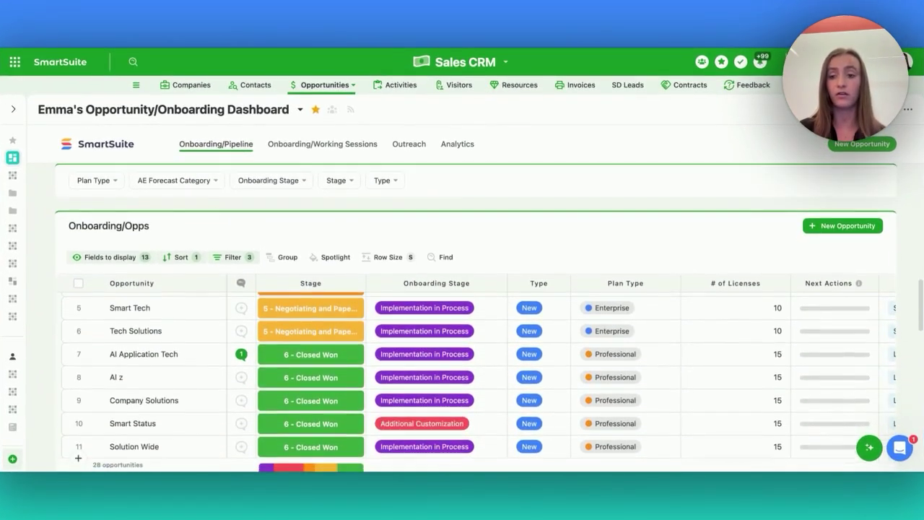
mouse_move(86, 344)
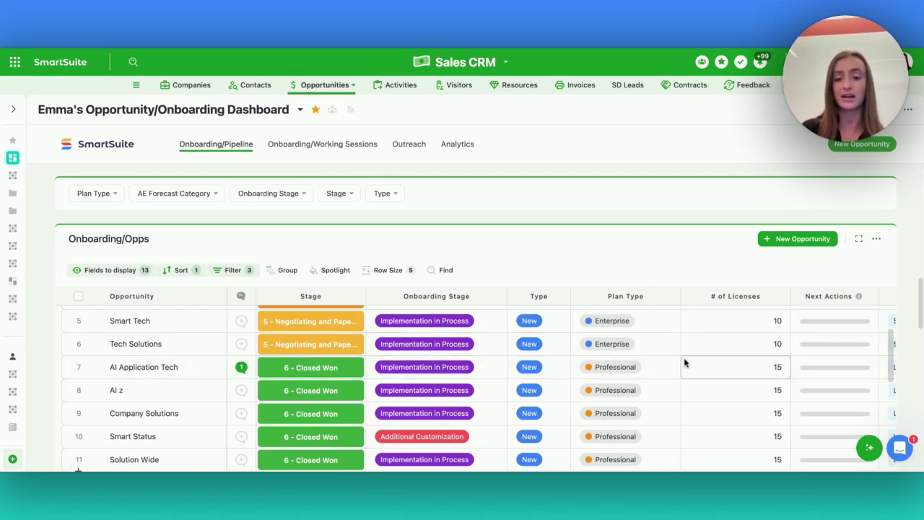
click(91, 346)
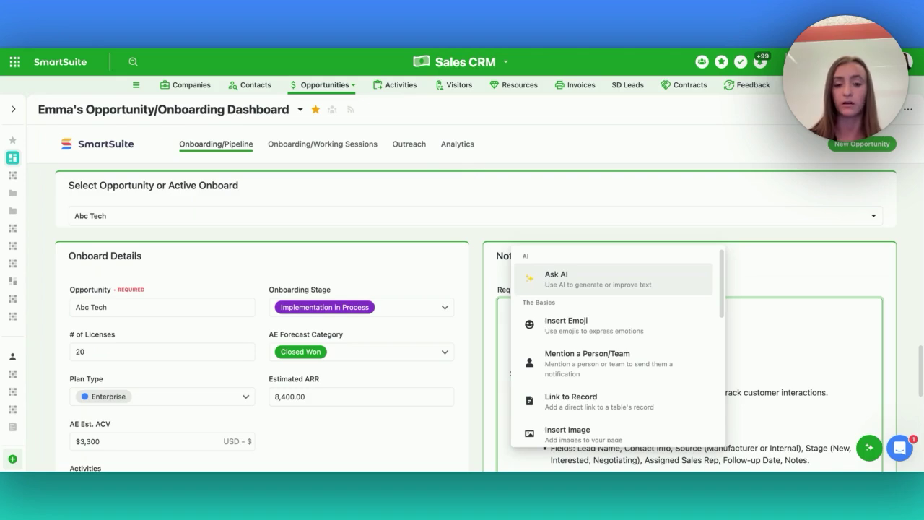
- Bring up the AI writing assistant in Abc Tech's requirements notes
click(554, 280)
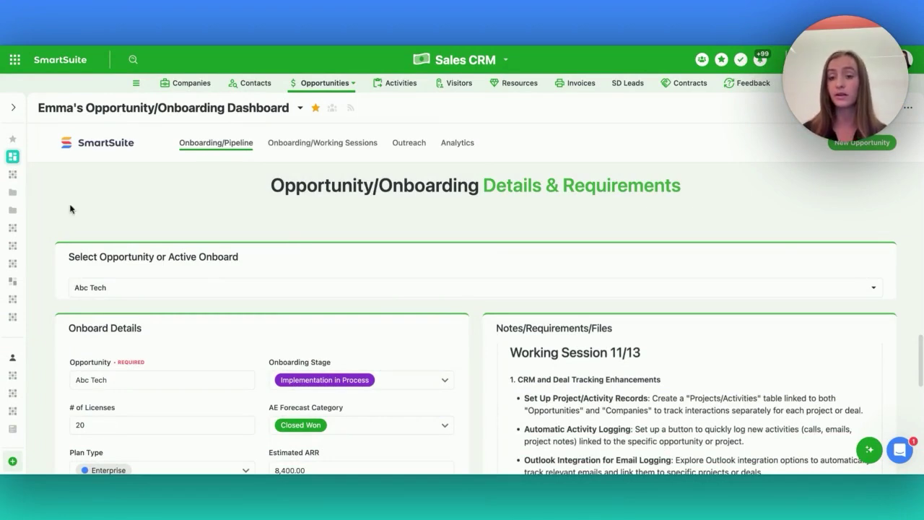
- Check the Select Opportunity list, keeping Abc Tech selected, and skim its notes
click(99, 293)
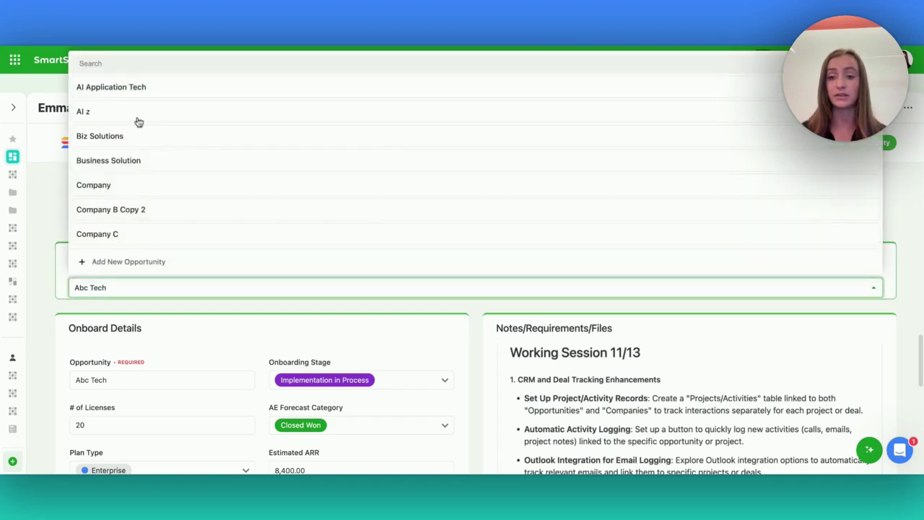
click(39, 242)
scroll(52, 344, down, 3)
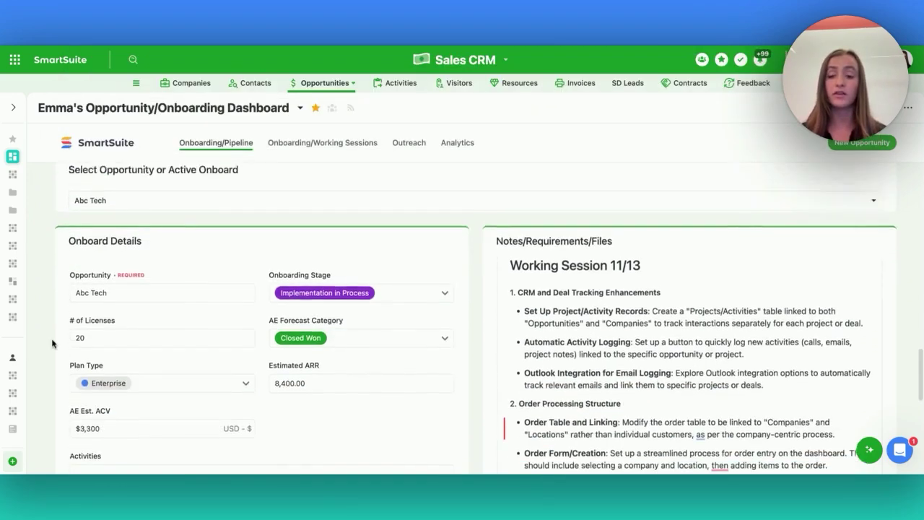
scroll(125, 320, up, 1)
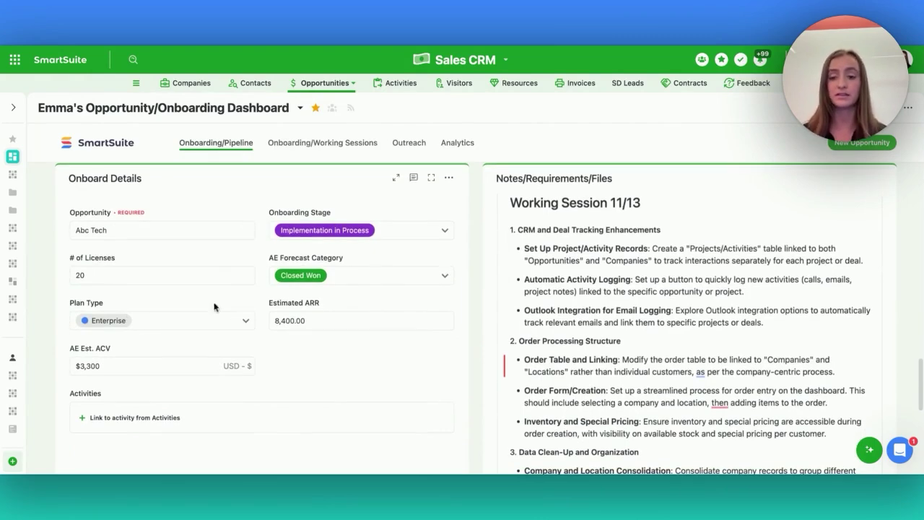
scroll(217, 340, down, 1)
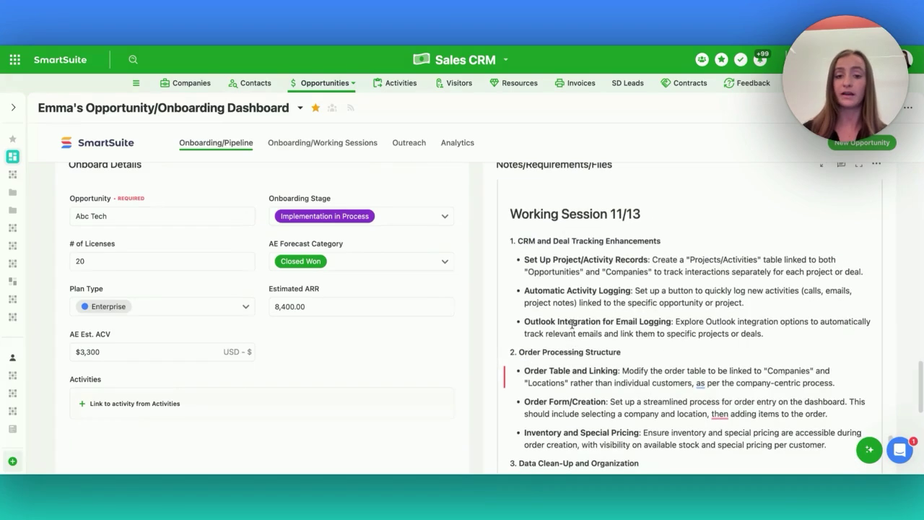
mouse_move(484, 384)
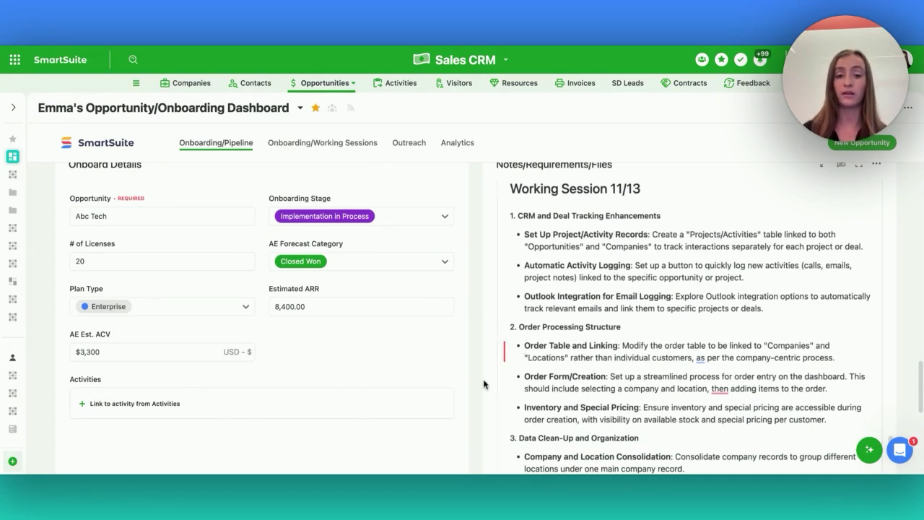
scroll(491, 383, up, 2)
- Scroll through Abc Tech's notes to Next Steps and the Requirements Files below
scroll(501, 365, down, 2)
scroll(656, 255, down, 5)
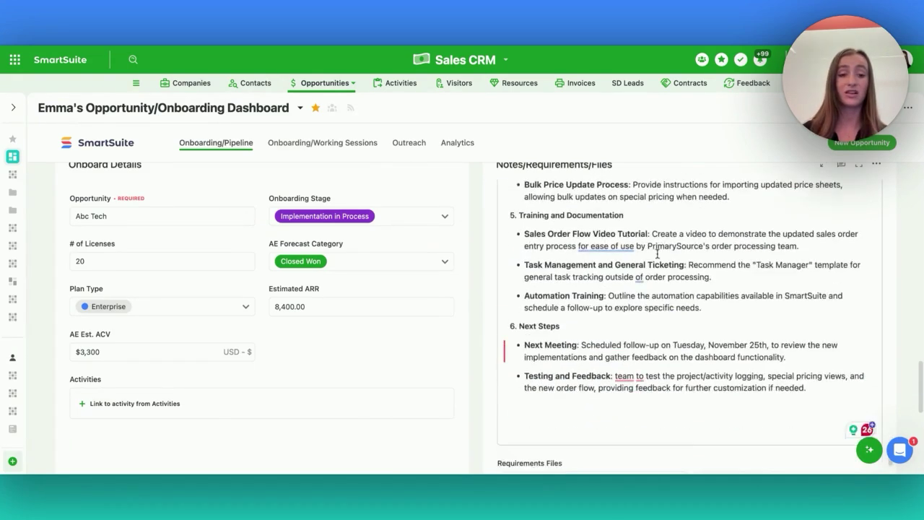
scroll(656, 257, down, 5)
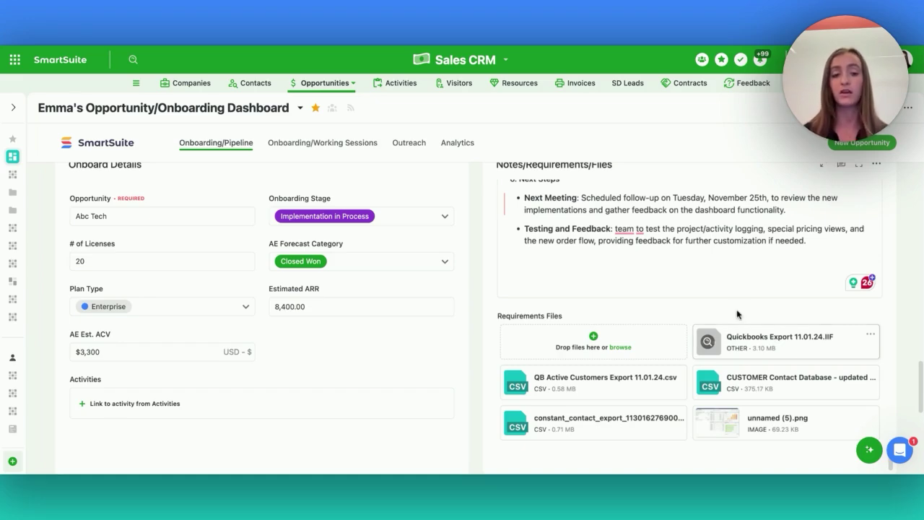
scroll(736, 264, up, 5)
scroll(737, 261, up, 5)
scroll(737, 262, up, 5)
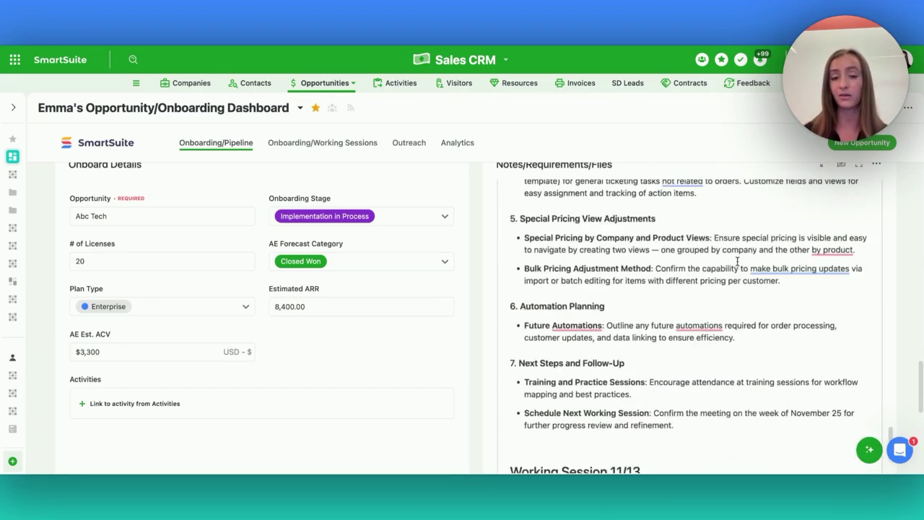
scroll(737, 262, up, 2)
scroll(737, 261, up, 2)
scroll(738, 261, up, 3)
scroll(737, 261, up, 3)
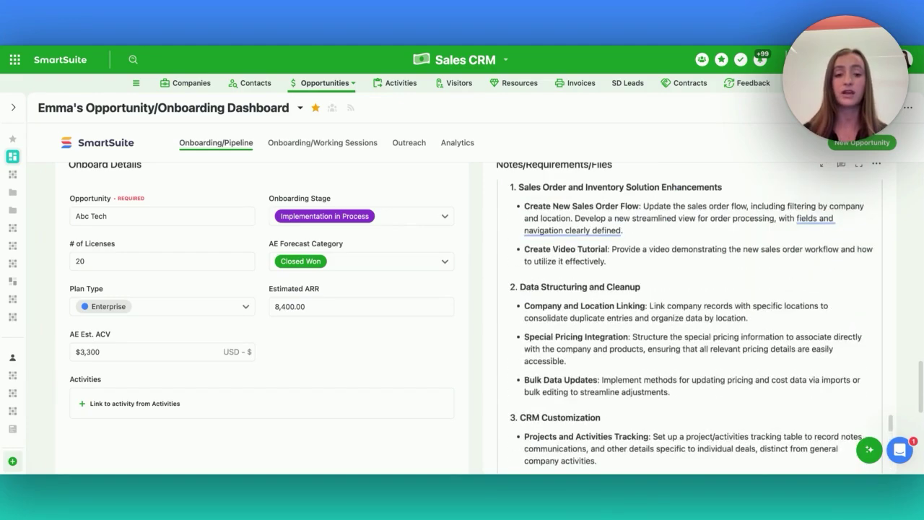
scroll(737, 261, down, 3)
scroll(737, 261, down, 5)
scroll(737, 261, down, 5)
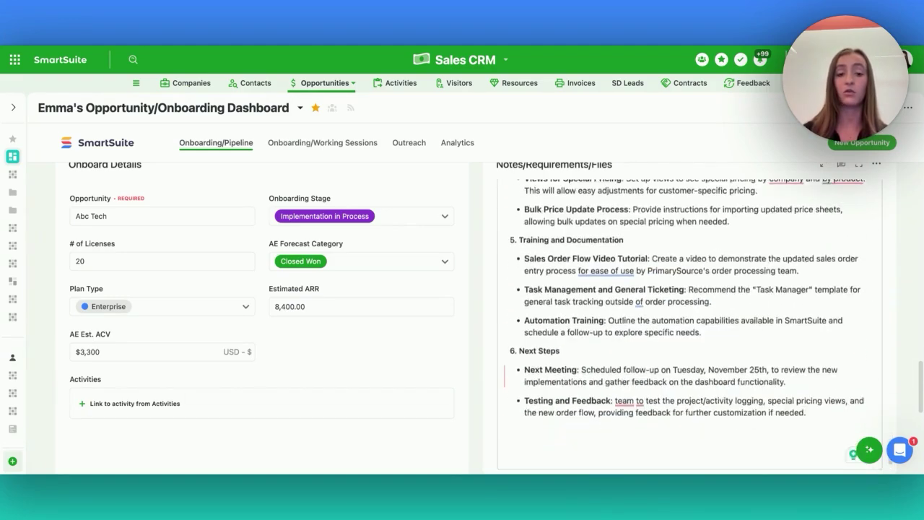
scroll(737, 262, down, 5)
scroll(737, 261, down, 2)
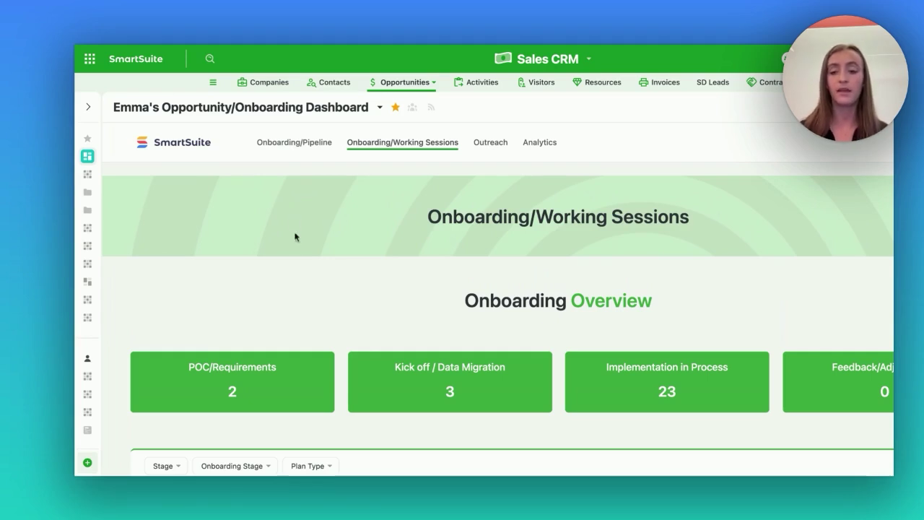
scroll(295, 238, down, 3)
scroll(296, 246, down, 1)
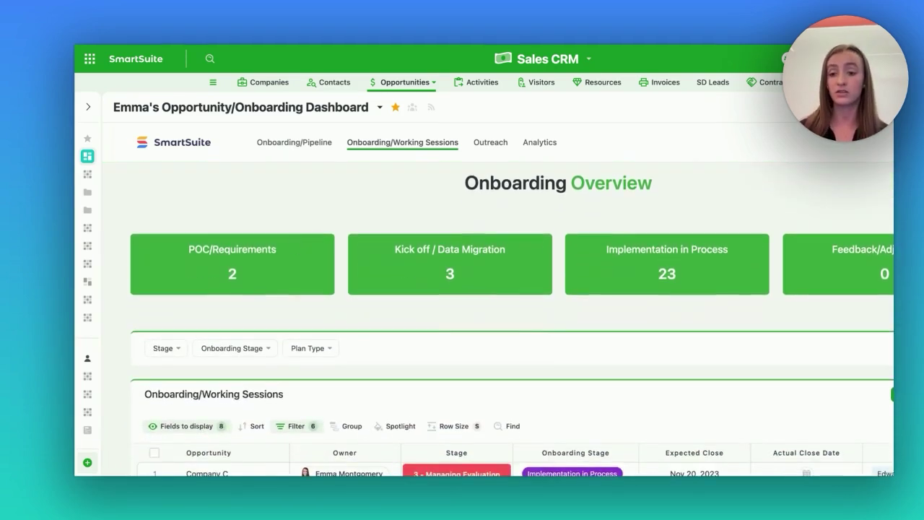
mouse_move(232, 267)
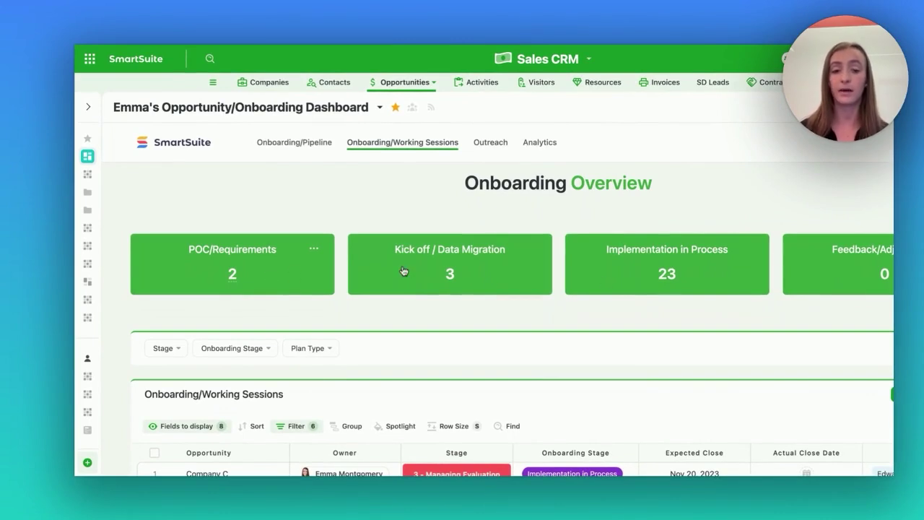
scroll(558, 345, down, 3)
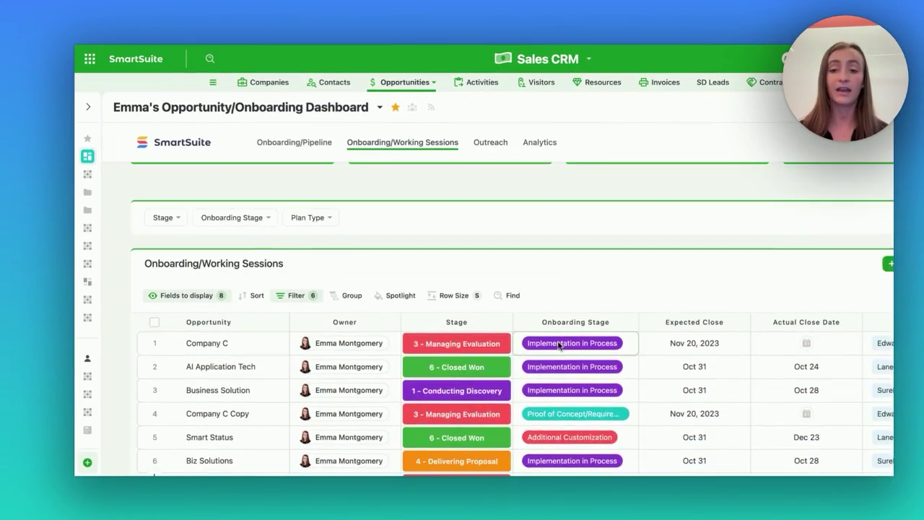
scroll(558, 344, down, 1)
scroll(571, 317, up, 1)
scroll(610, 259, down, 1)
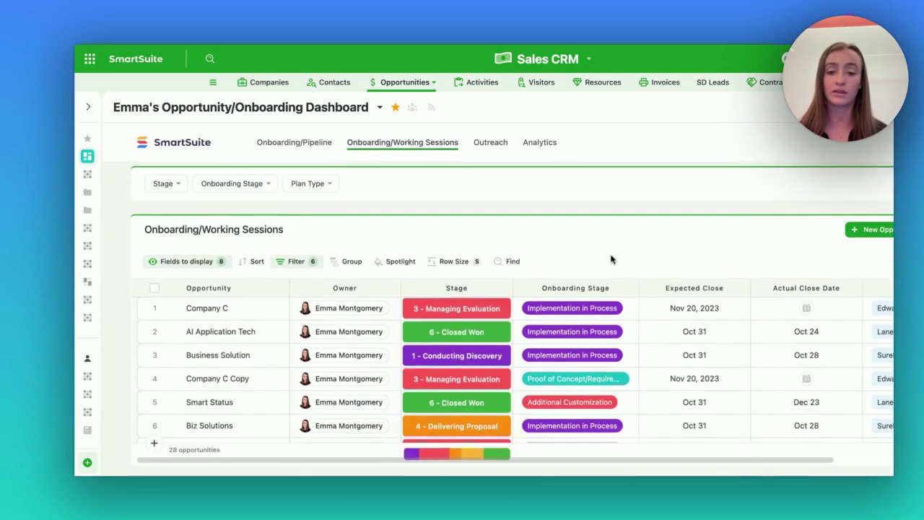
scroll(563, 359, right, 2)
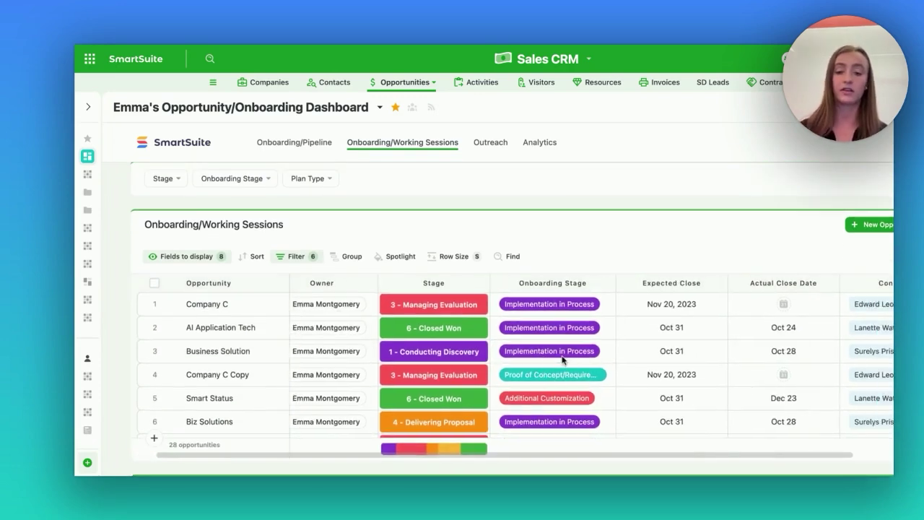
scroll(562, 359, left, 2)
scroll(562, 358, down, 3)
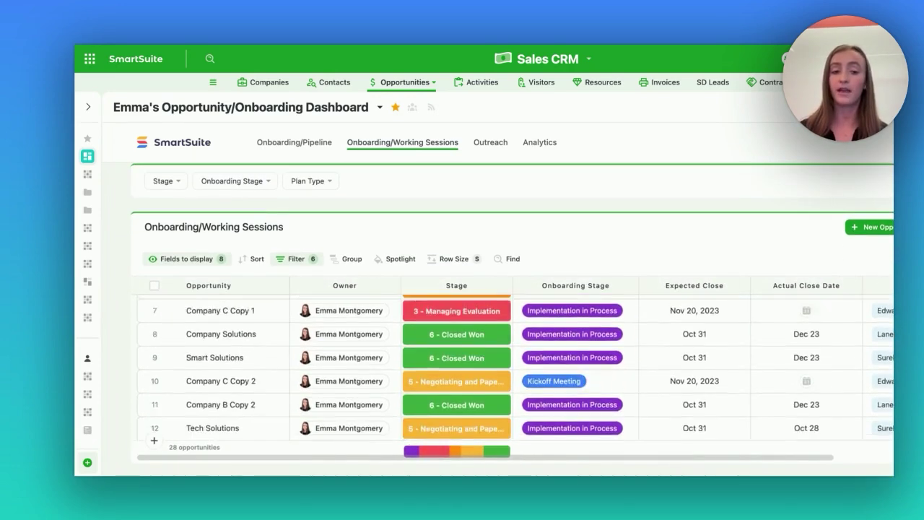
scroll(562, 359, down, 3)
scroll(699, 231, down, 5)
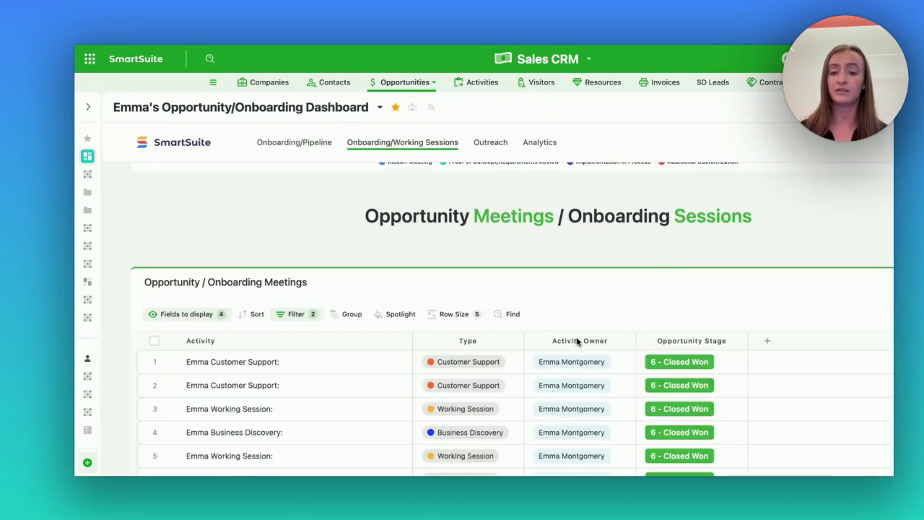
scroll(454, 423, up, 3)
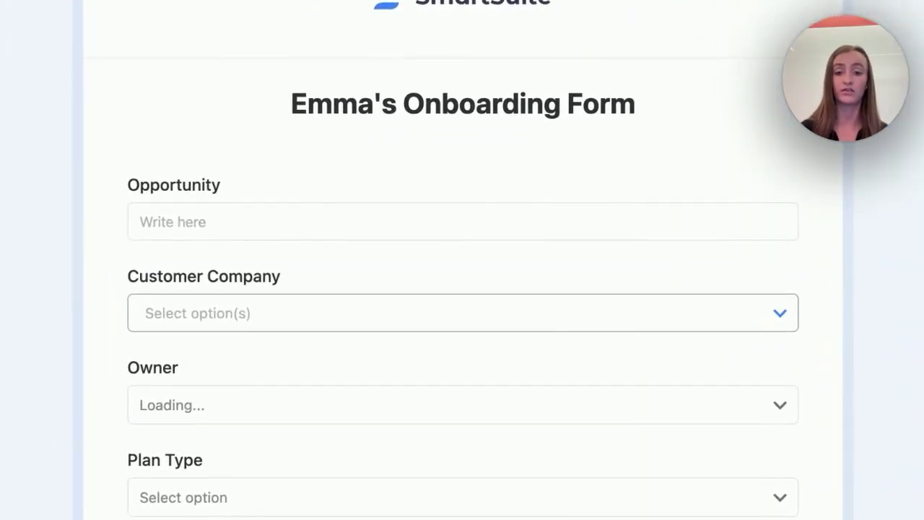
- Fill the intake form's Opportunity field and set the only listed user as Owner
click(519, 231)
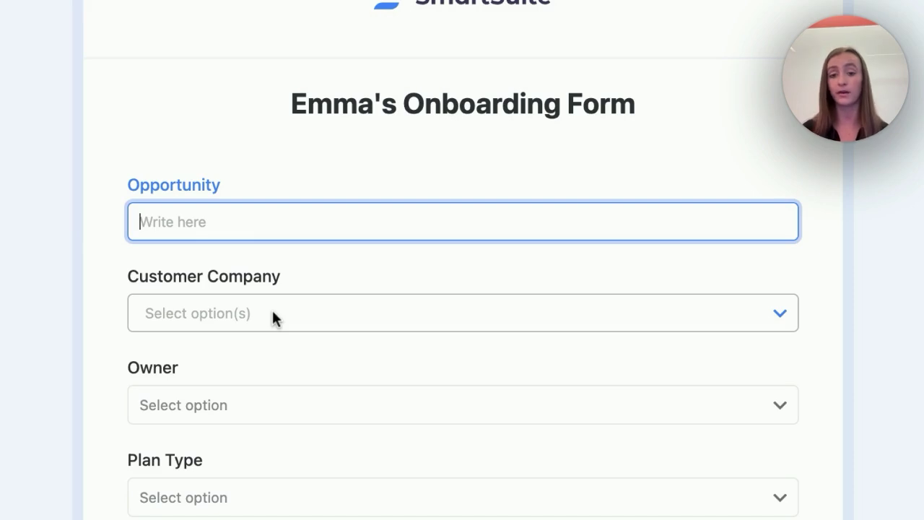
click(268, 403)
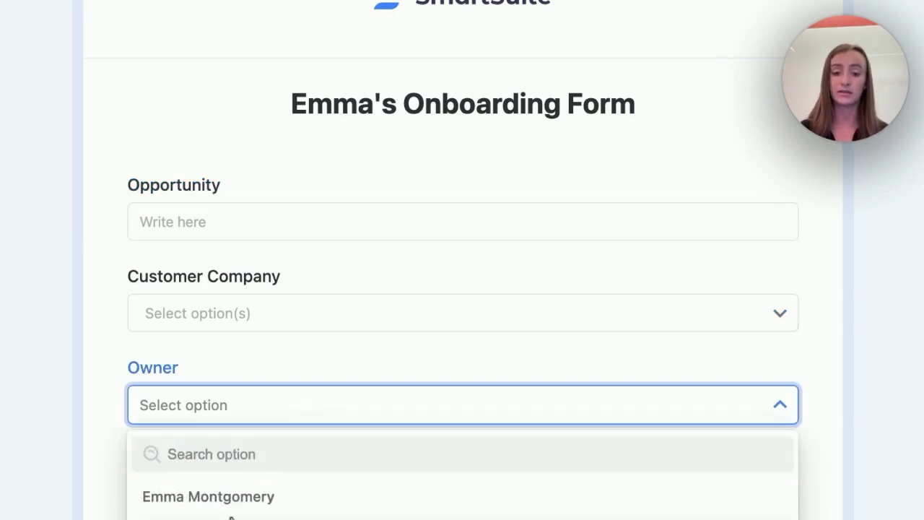
click(230, 506)
- Start the Requirements/Onboarding Notes entry with a / command
scroll(217, 433, down, 3)
scroll(180, 470, down, 4)
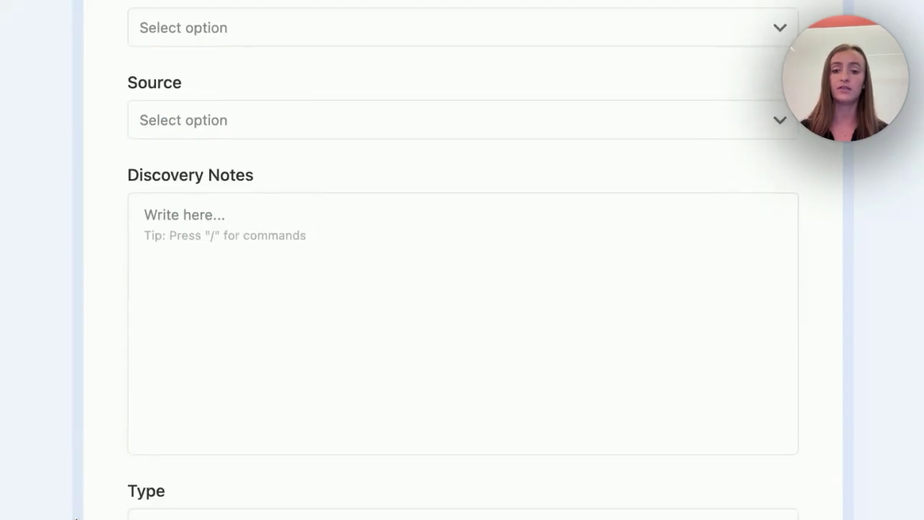
scroll(76, 516, down, 3)
scroll(76, 516, down, 5)
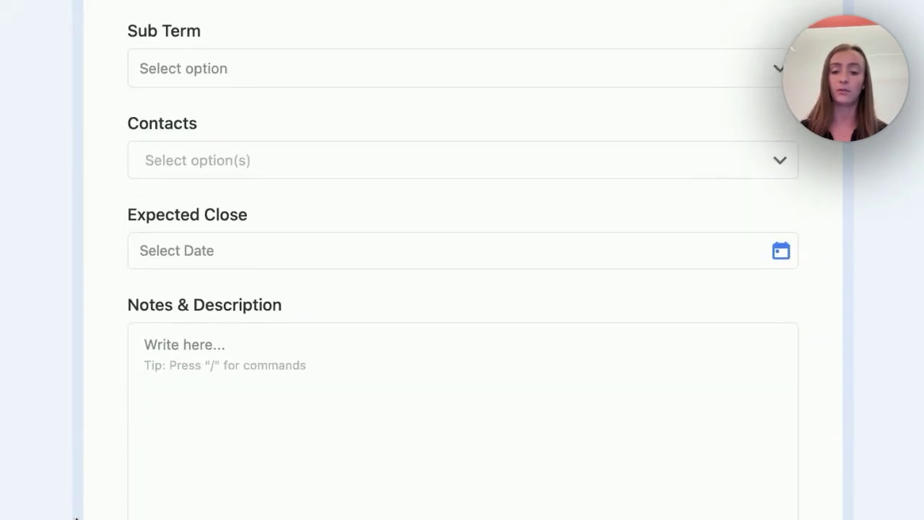
scroll(76, 517, down, 5)
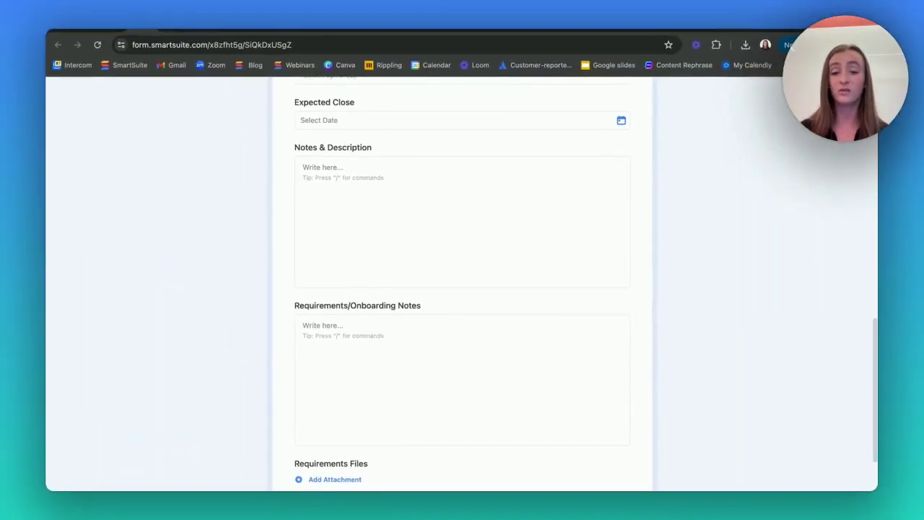
click(326, 330)
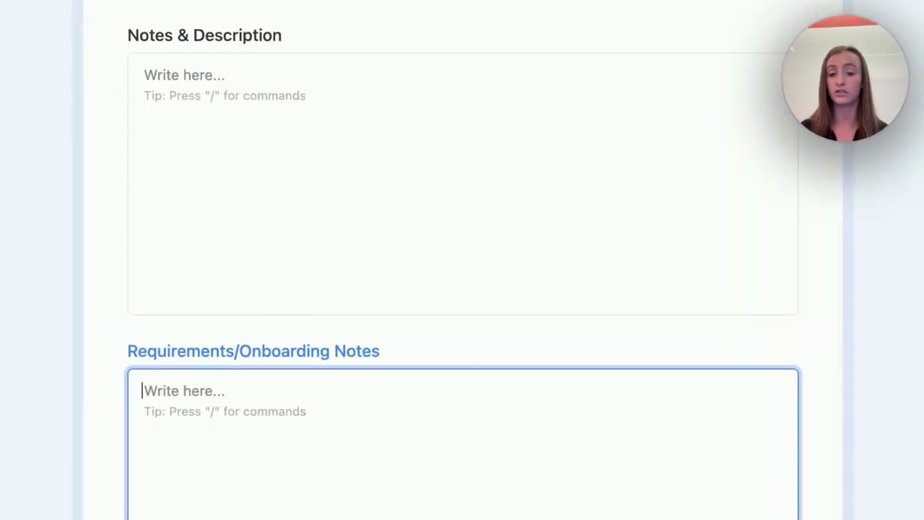
text(/)
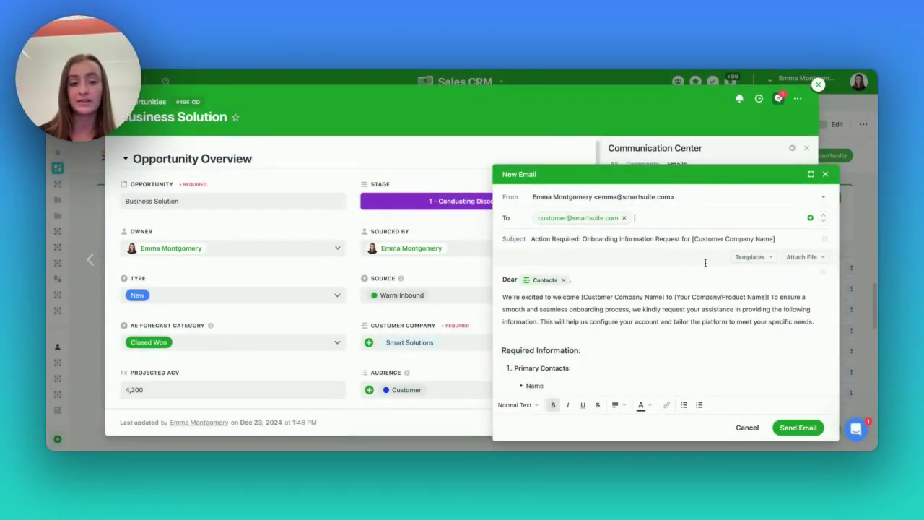
- Apply the onboarding request template, replacing [Customer Company Name] with the Customer Company field
click(751, 257)
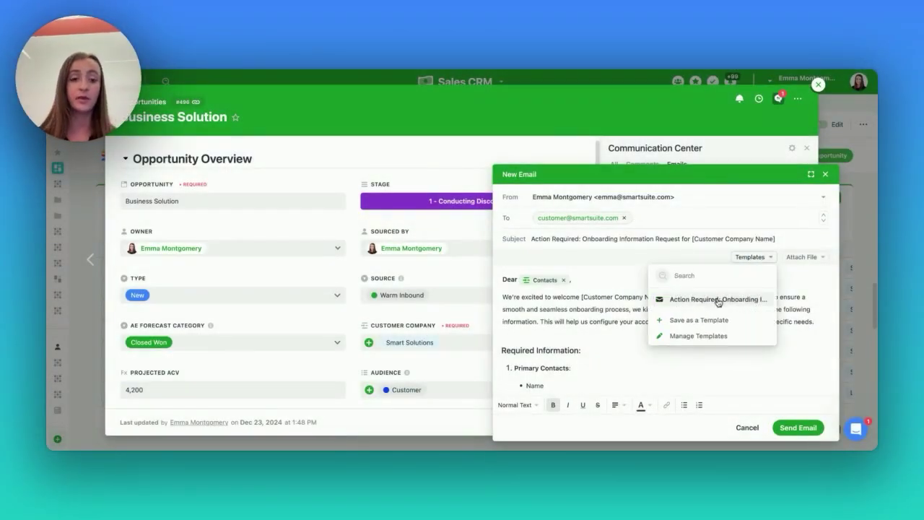
click(617, 317)
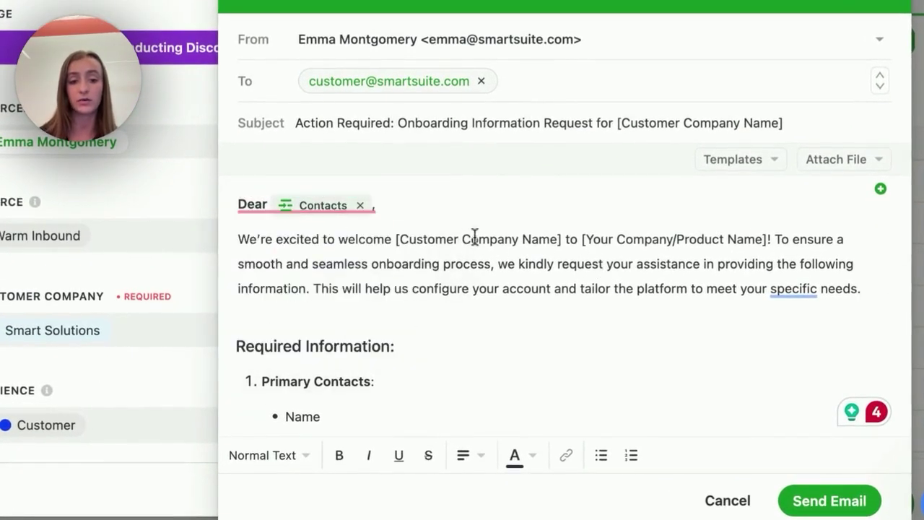
drag(564, 239, 395, 239)
key(BackSpace)
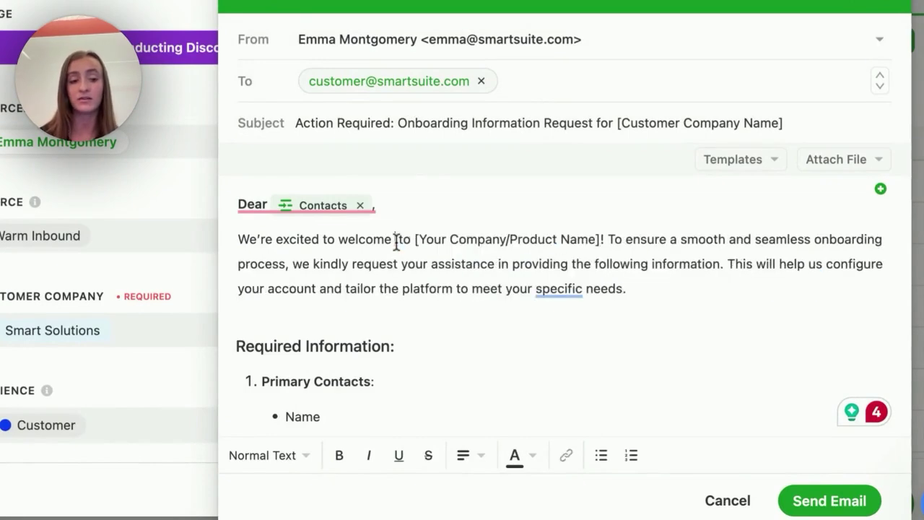
click(880, 188)
text(com)
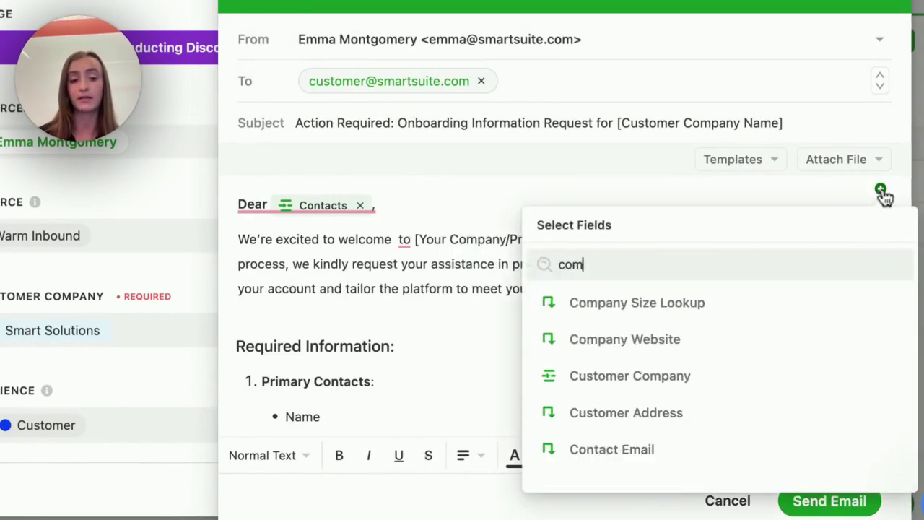
click(740, 382)
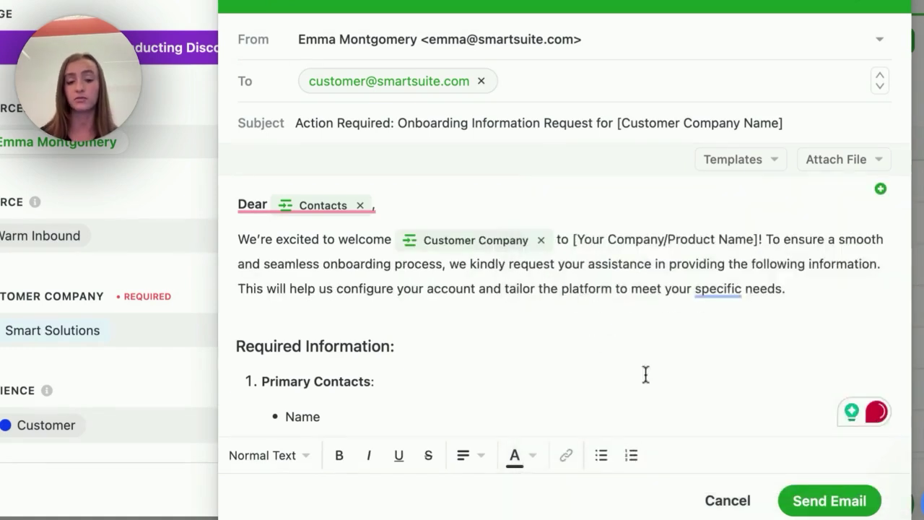
- Send the templated onboarding request email
scroll(598, 355, down, 1)
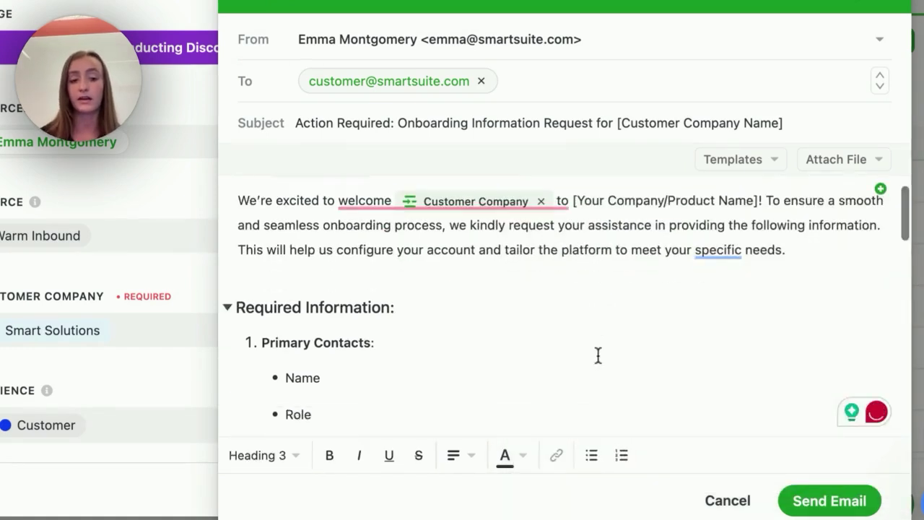
scroll(598, 355, down, 3)
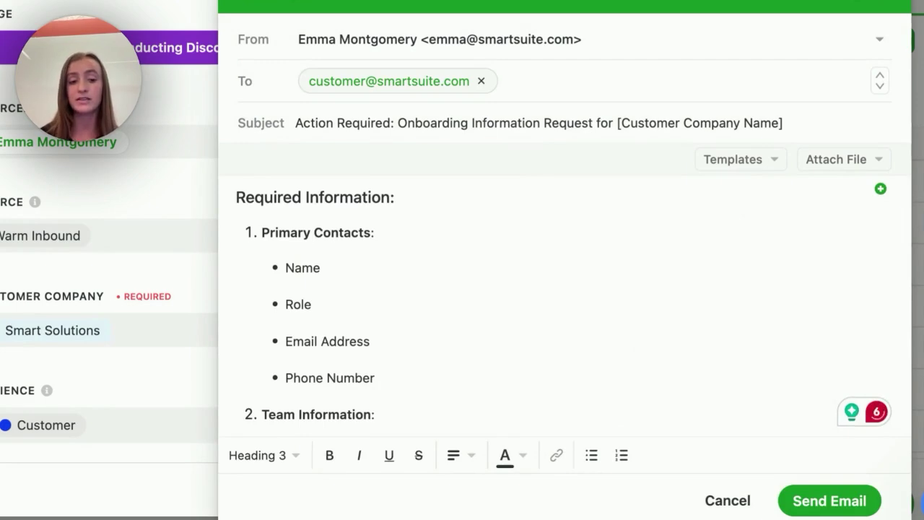
click(805, 501)
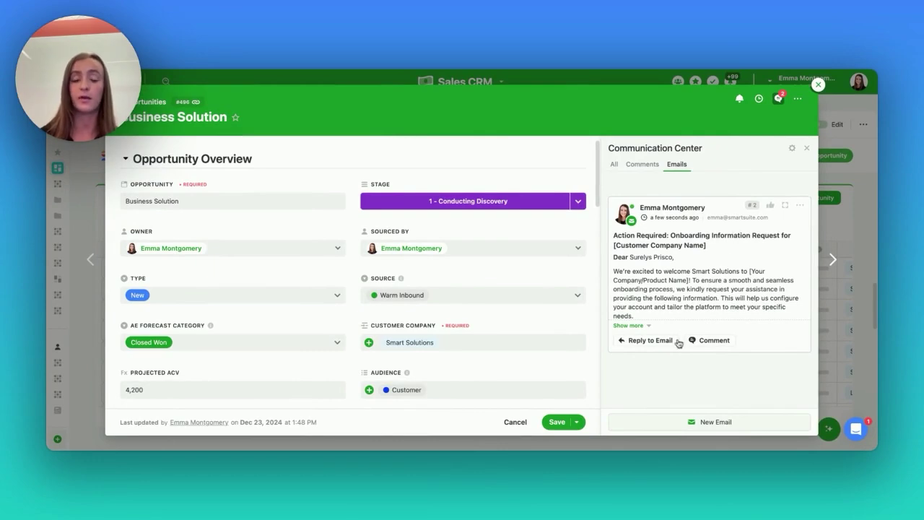
- Expand the sent email, then open the support chat from the home page
click(630, 326)
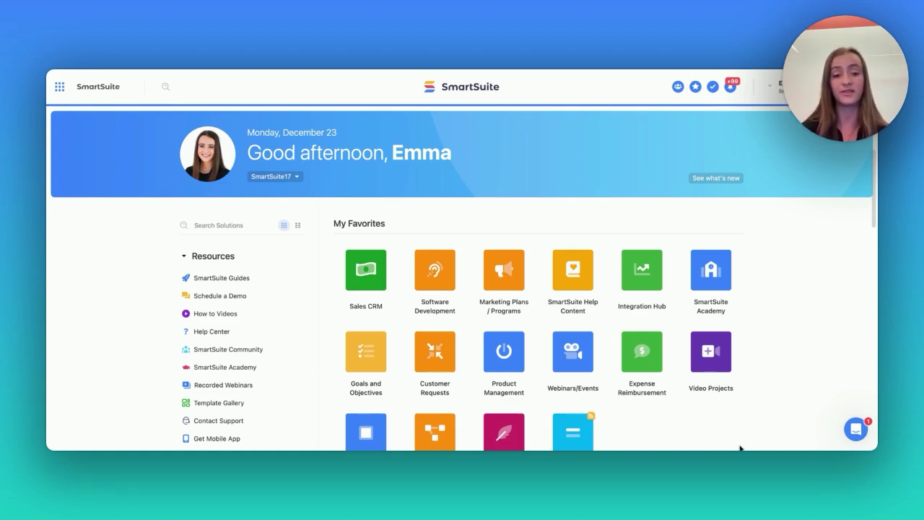
click(857, 429)
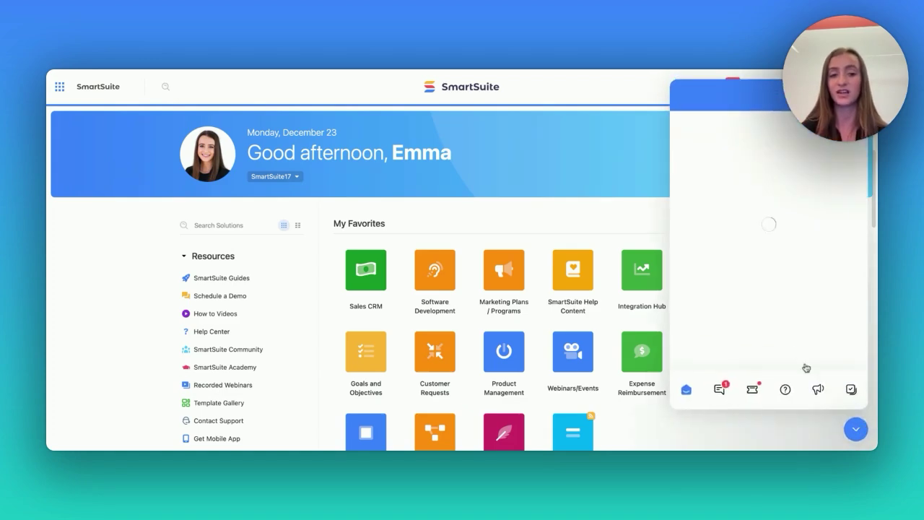